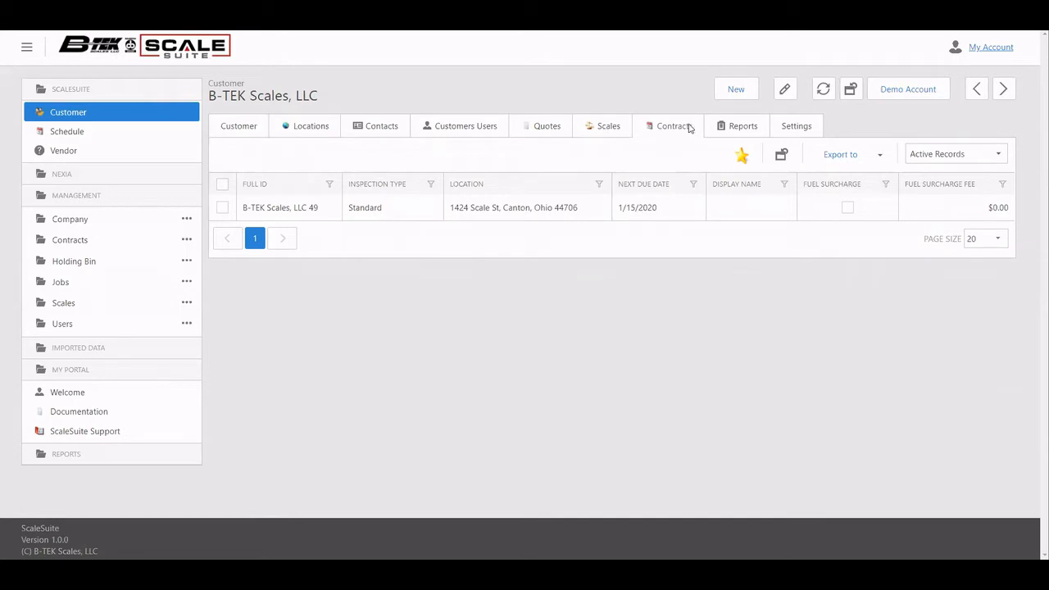
# Start a new service contract for the B-TEK Scales, LLC customer and give it the display name "Truck Scale Ins.".
pyautogui.click(785, 89)
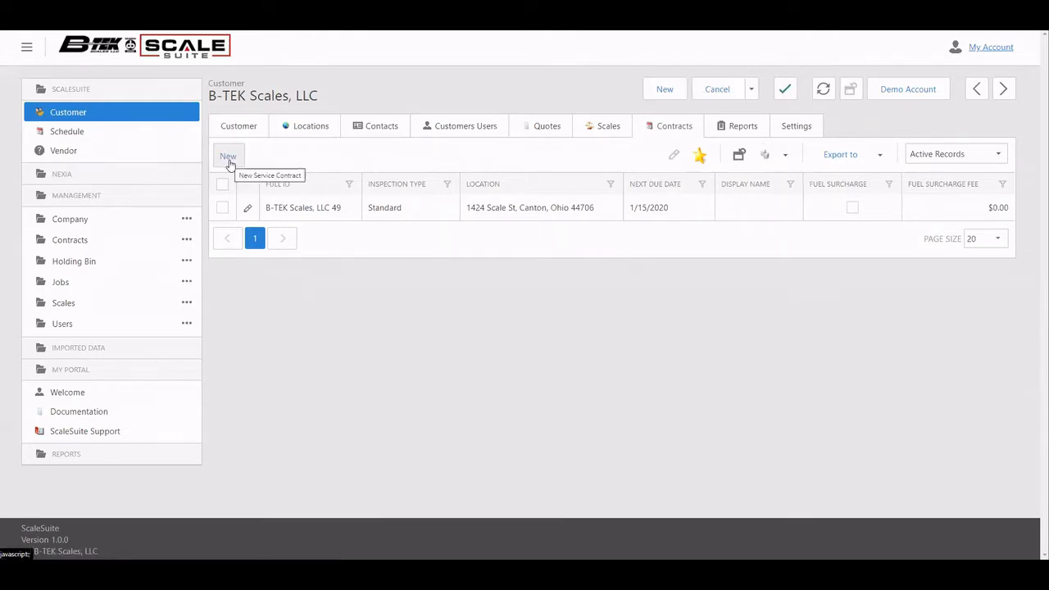
pyautogui.click(229, 157)
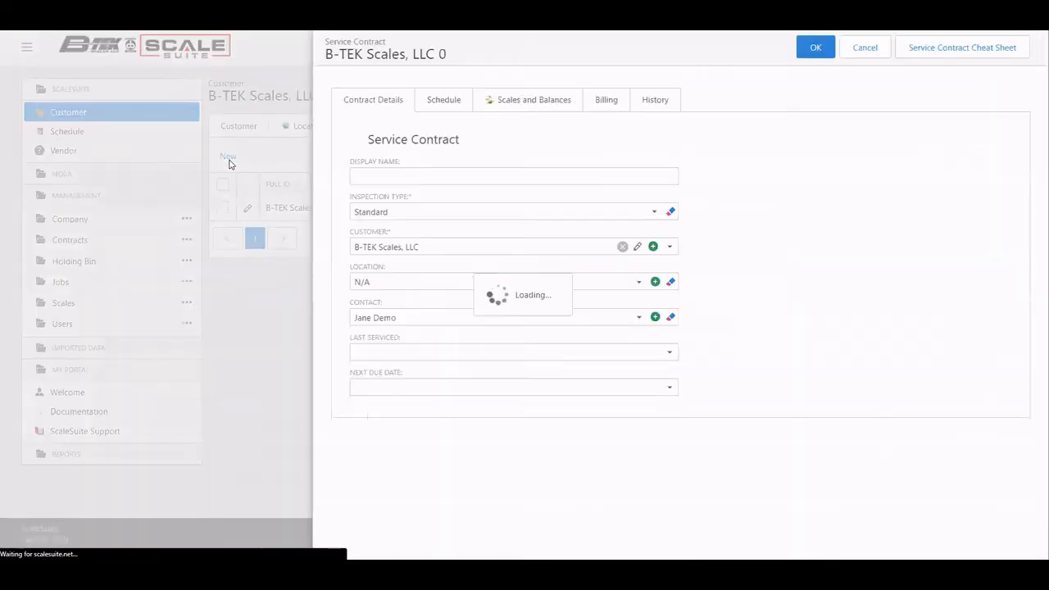
pyautogui.click(371, 175)
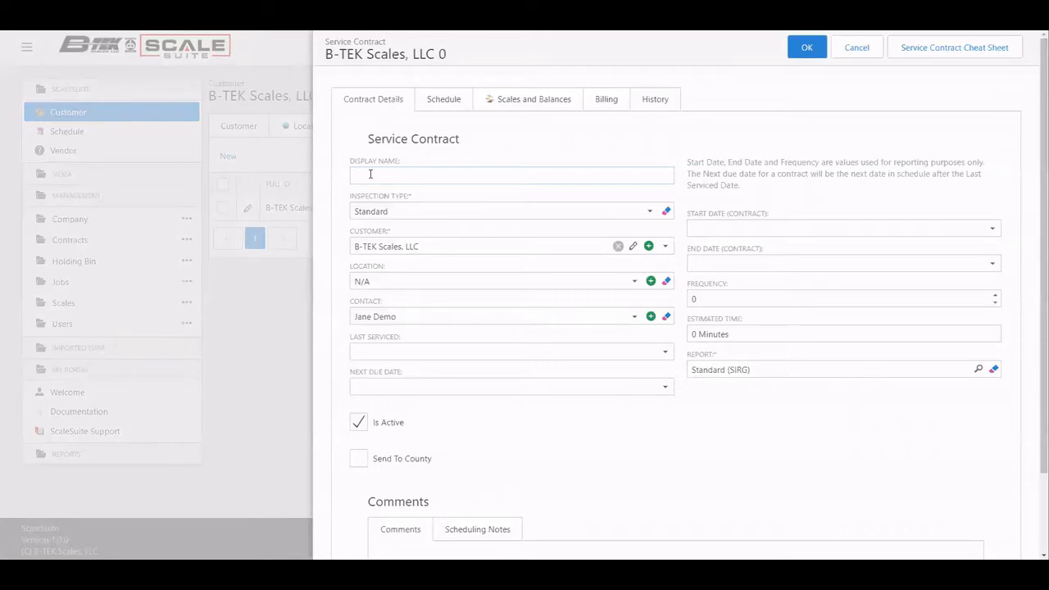
pyautogui.write('Truck Scale Ins.')
pyautogui.press('Tab')
# Set the contract's inspection type to Standard Truck and its location to the customer's Metric Ave site in Canton, Ohio.
pyautogui.click(650, 211)
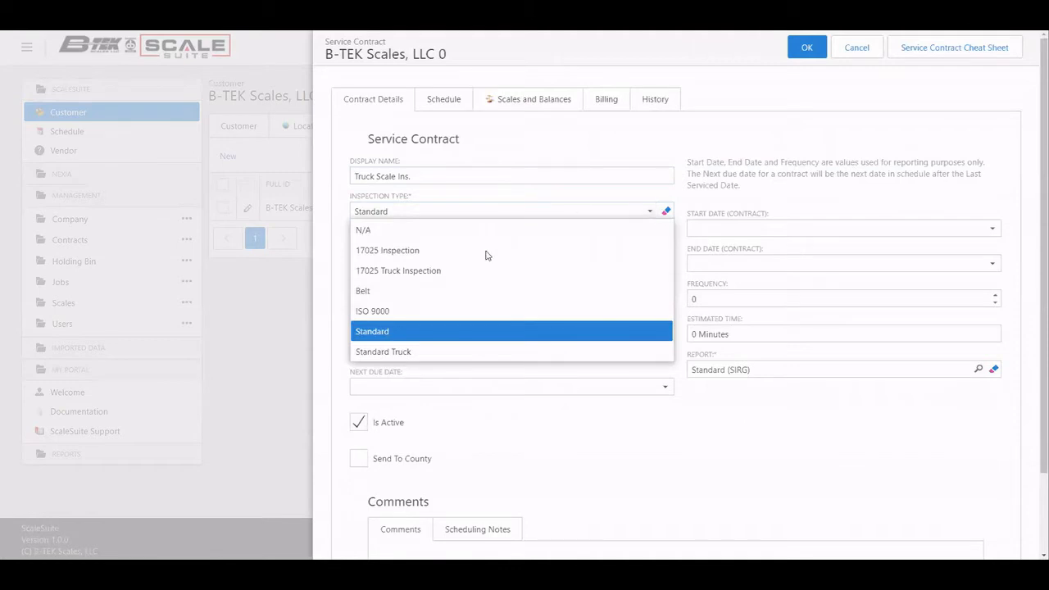
pyautogui.click(406, 352)
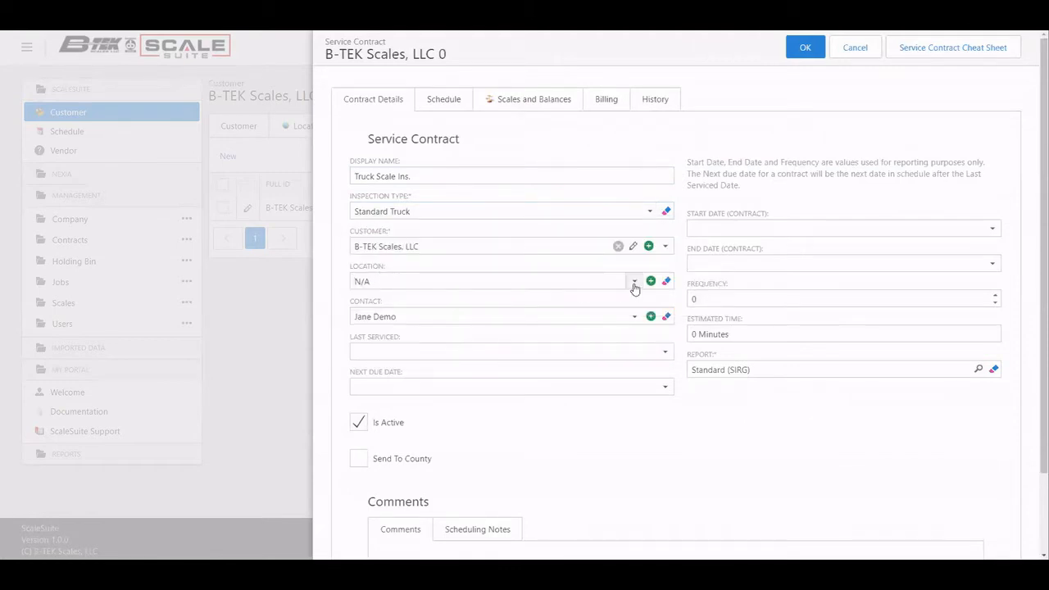
pyautogui.click(634, 282)
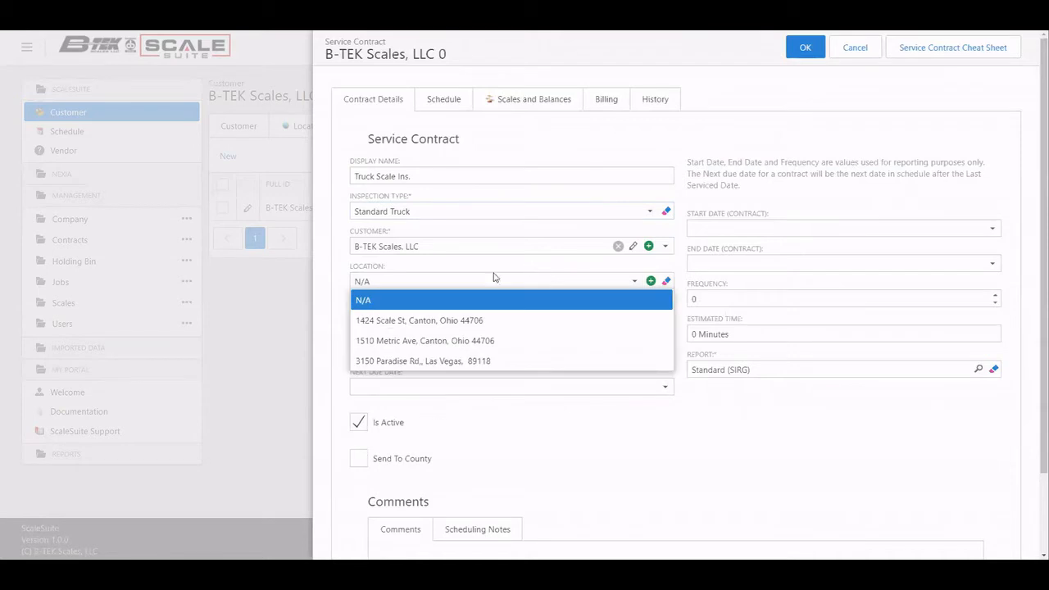
pyautogui.click(413, 341)
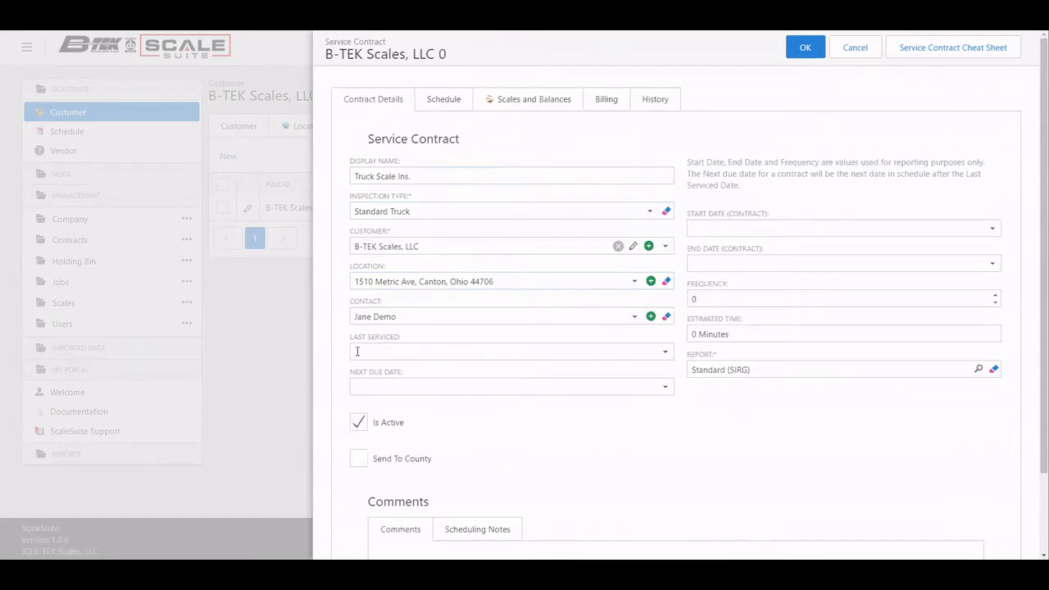
# Set the contract's next due date to 7/1/2020, with a frequency of 120 and an estimated time of 90 minutes.
pyautogui.click(665, 390)
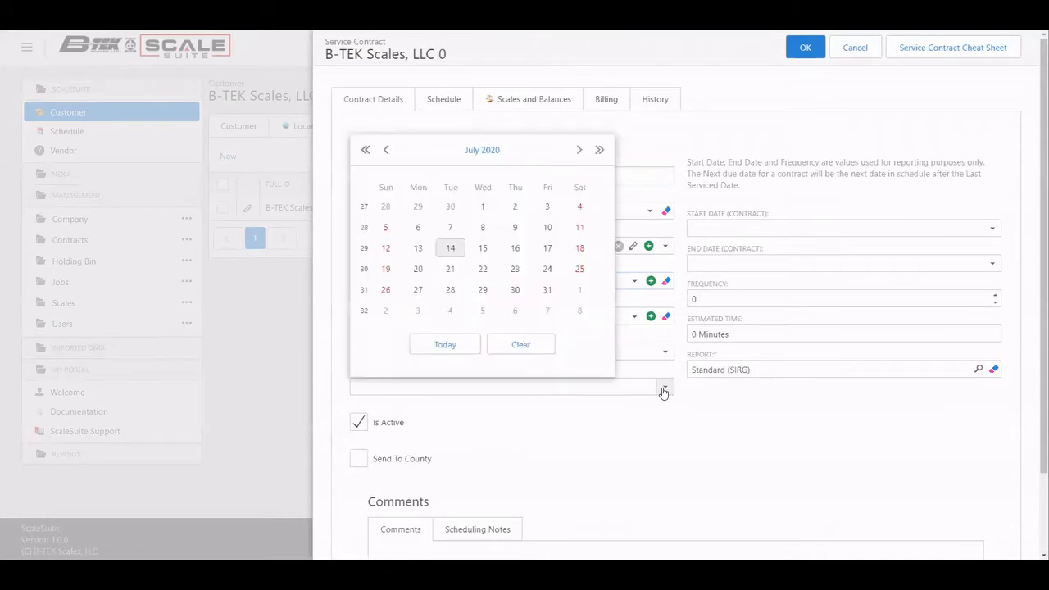
pyautogui.click(483, 210)
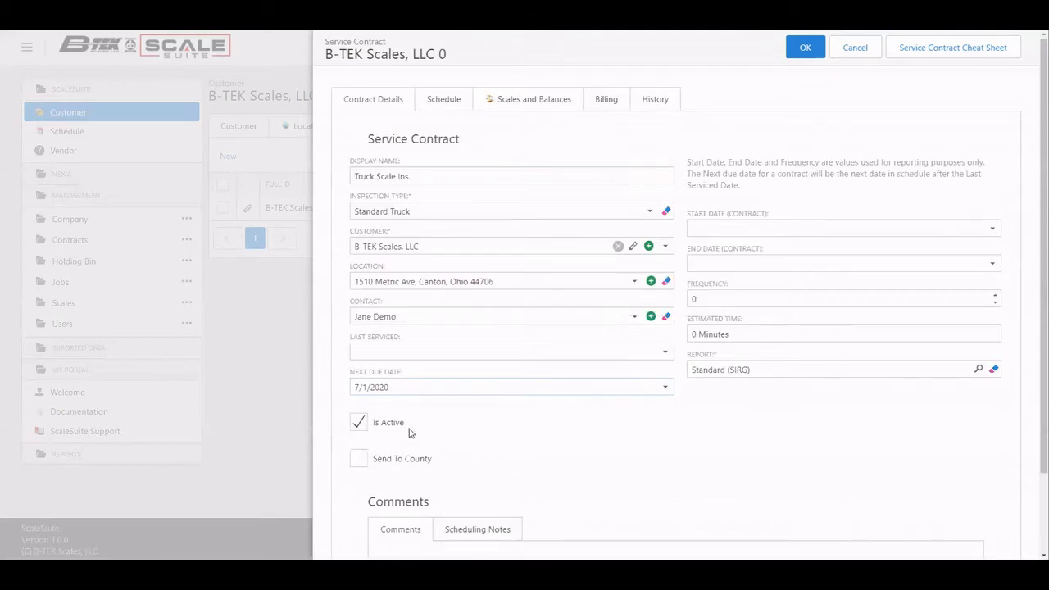
pyautogui.scroll(-1, 370, 442)
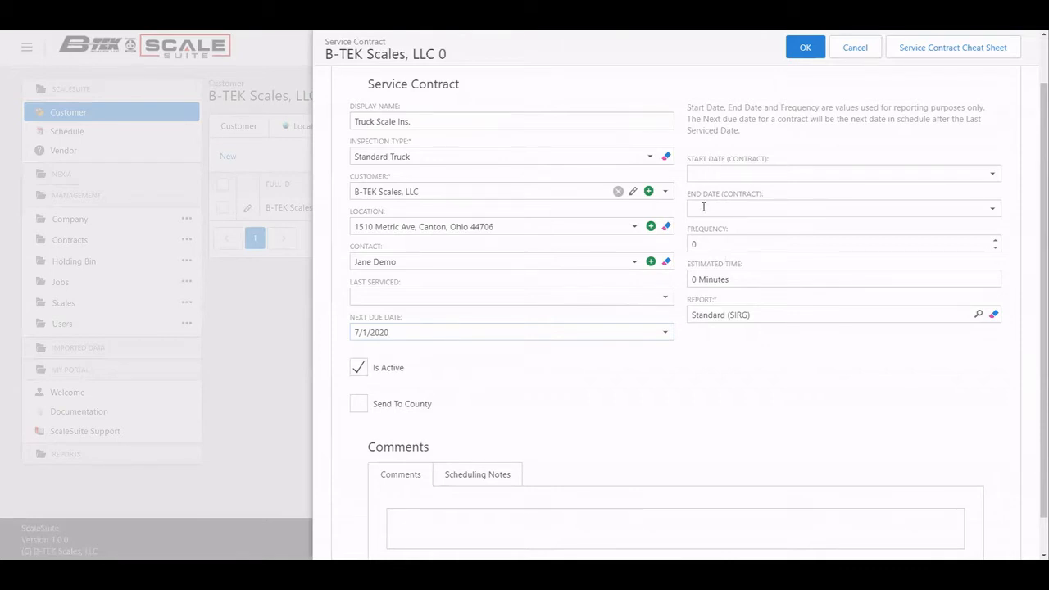
pyautogui.click(694, 245)
pyautogui.write('120')
pyautogui.press('Tab')
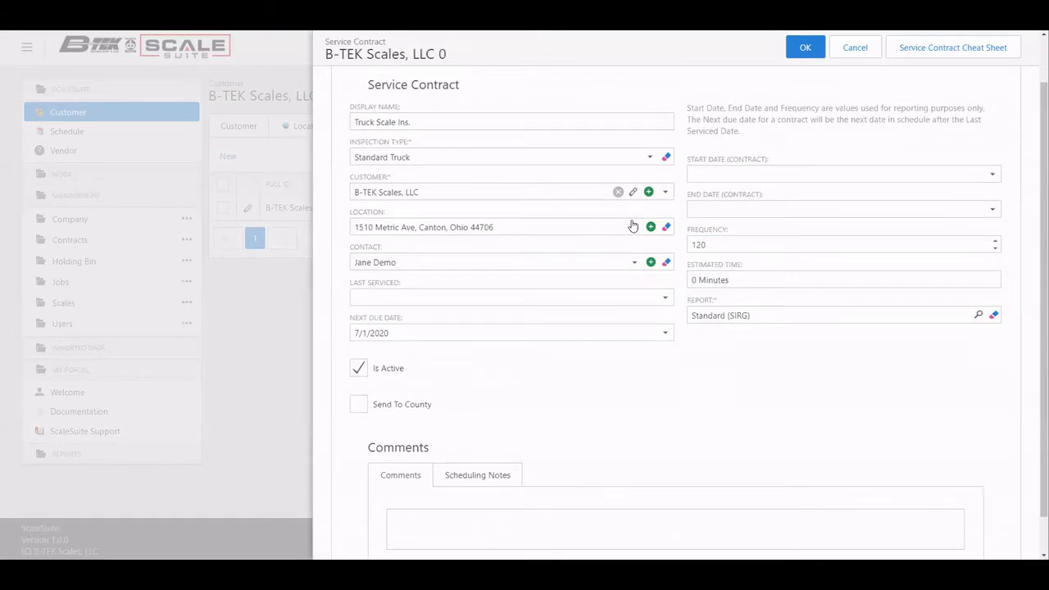
pyautogui.write('90')
# Search the reports for "Standard" and assign Standard Truck Inspection as the contract's report.
pyautogui.click(978, 317)
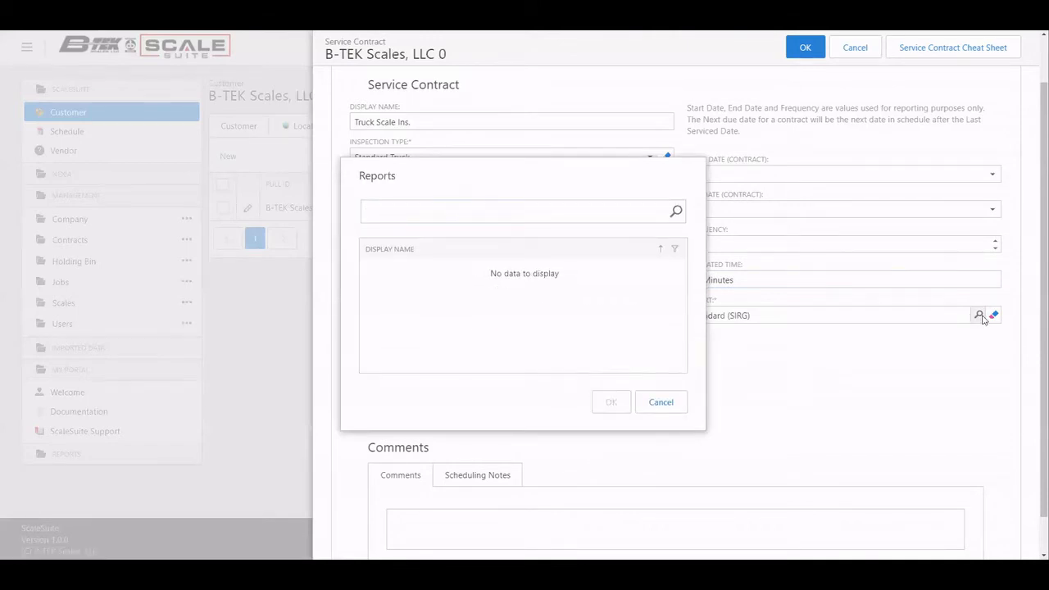
pyautogui.write('St')
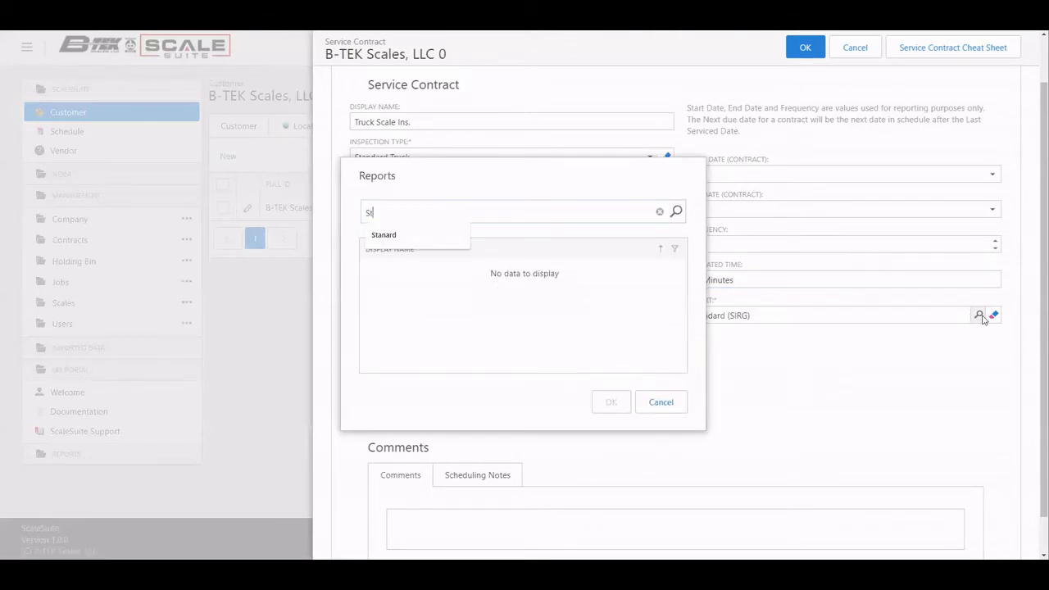
pyautogui.write('andard')
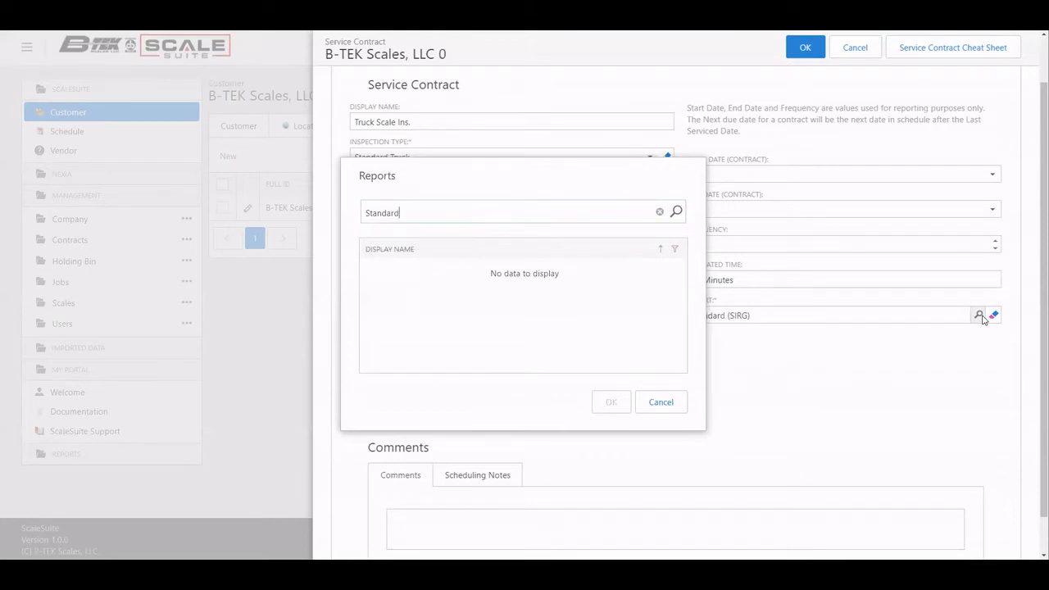
pyautogui.press('Return')
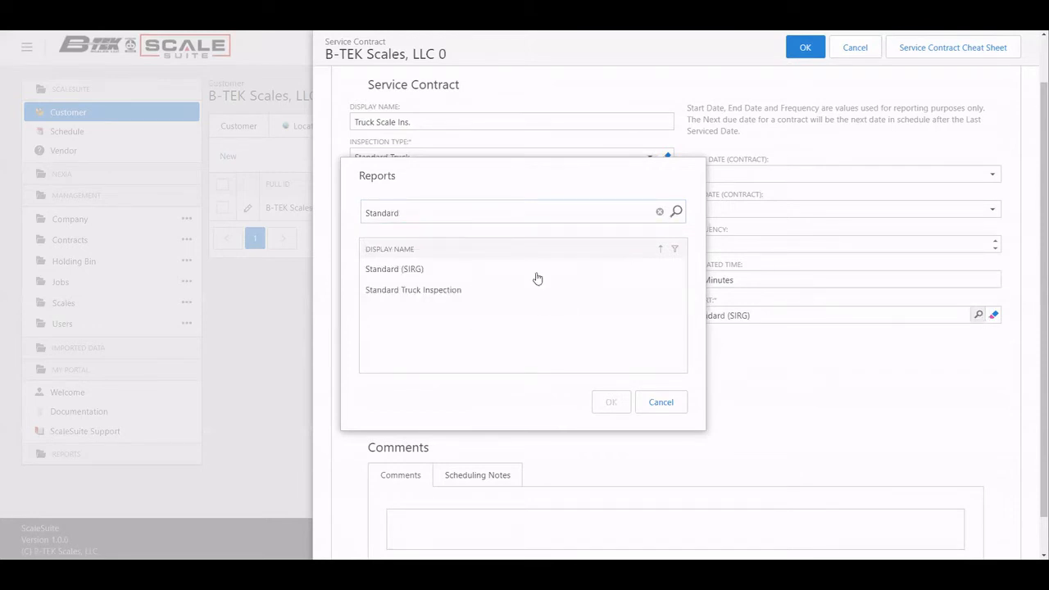
pyautogui.click(391, 293)
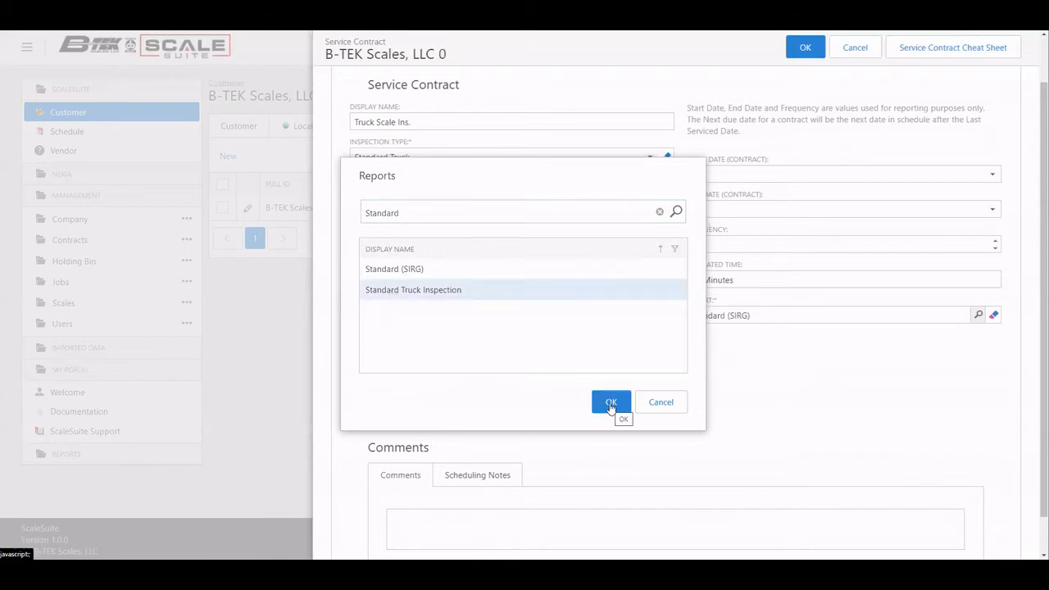
pyautogui.click(611, 403)
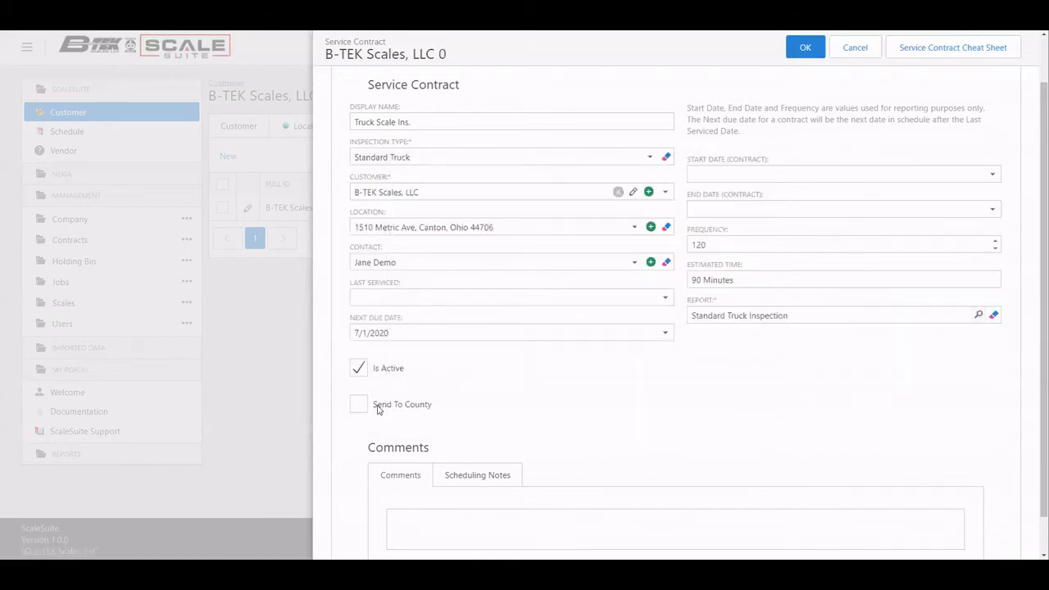
pyautogui.scroll(-1, 440, 395)
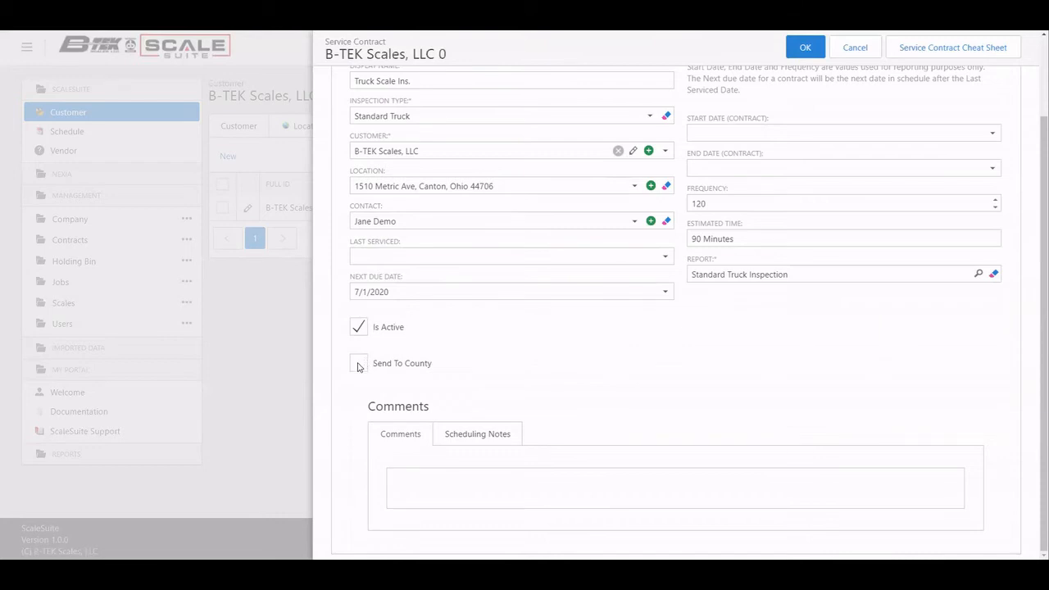
pyautogui.click(358, 364)
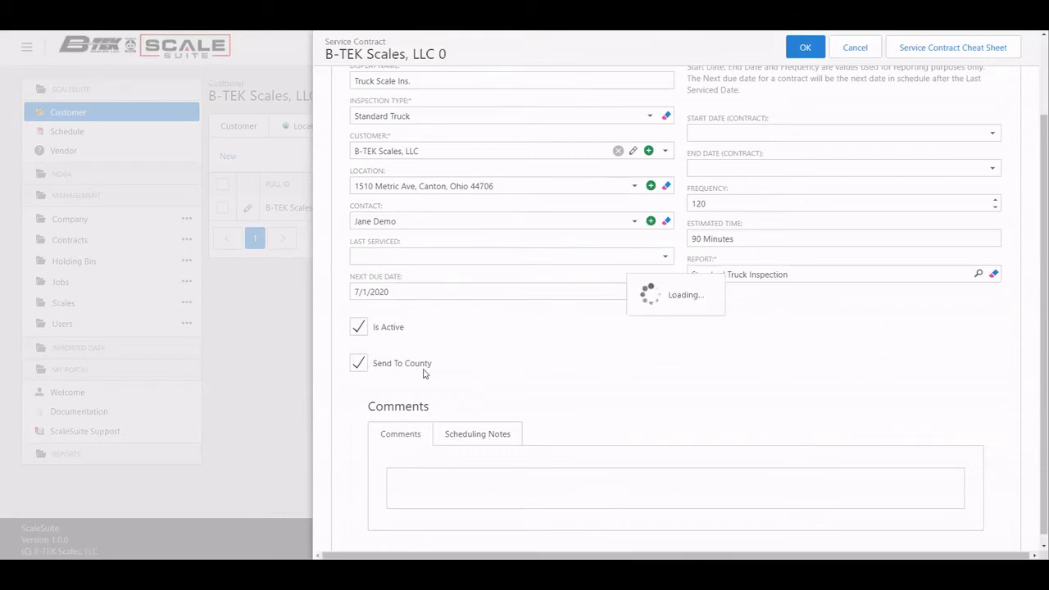
pyautogui.click(357, 365)
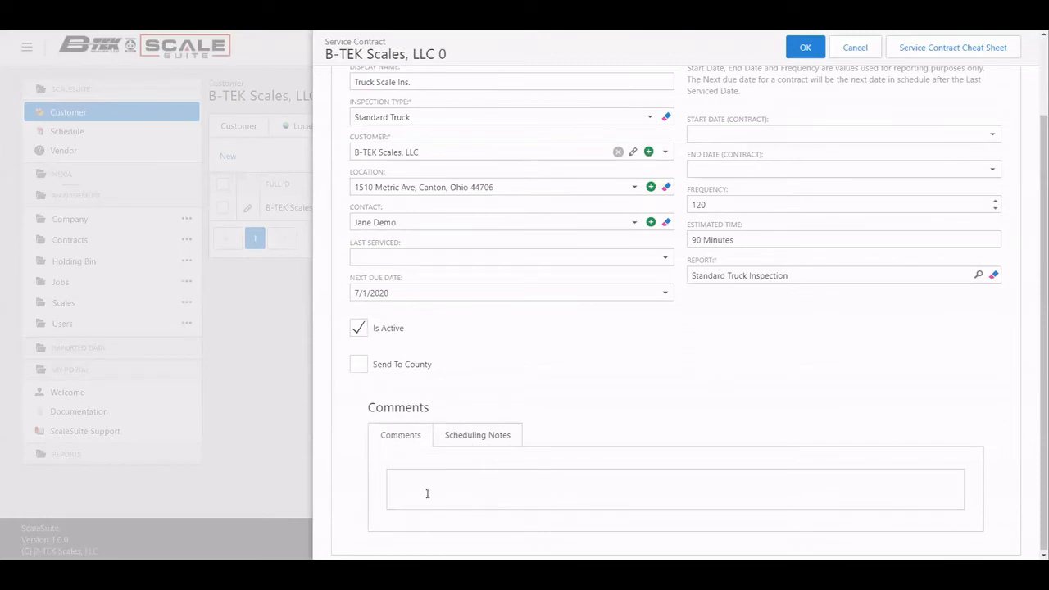
# View the contract's scheduling notes.
pyautogui.click(484, 441)
pyautogui.scroll(2, 639, 386)
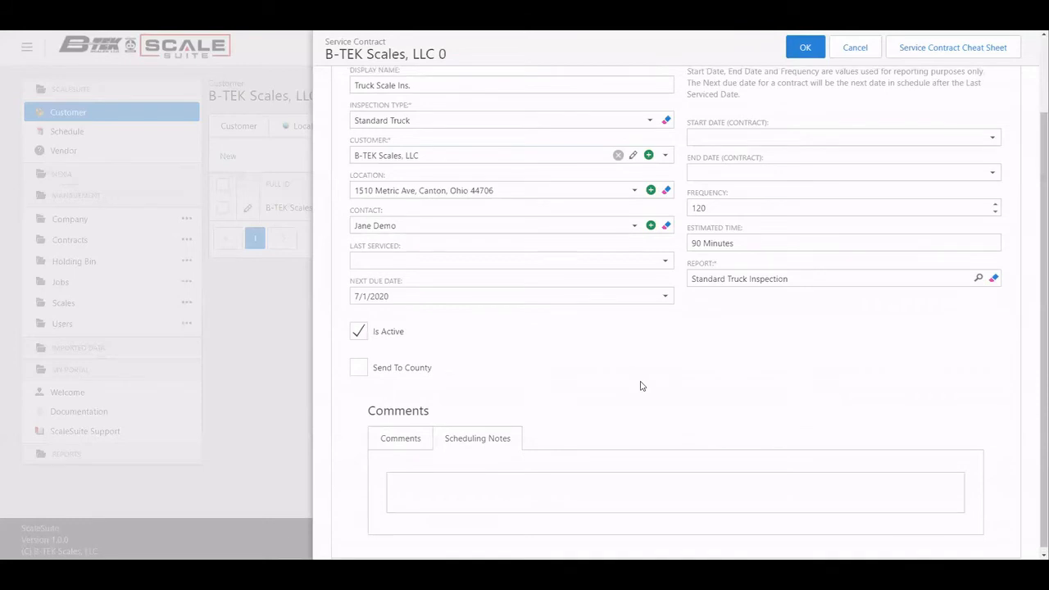
pyautogui.scroll(1, 619, 415)
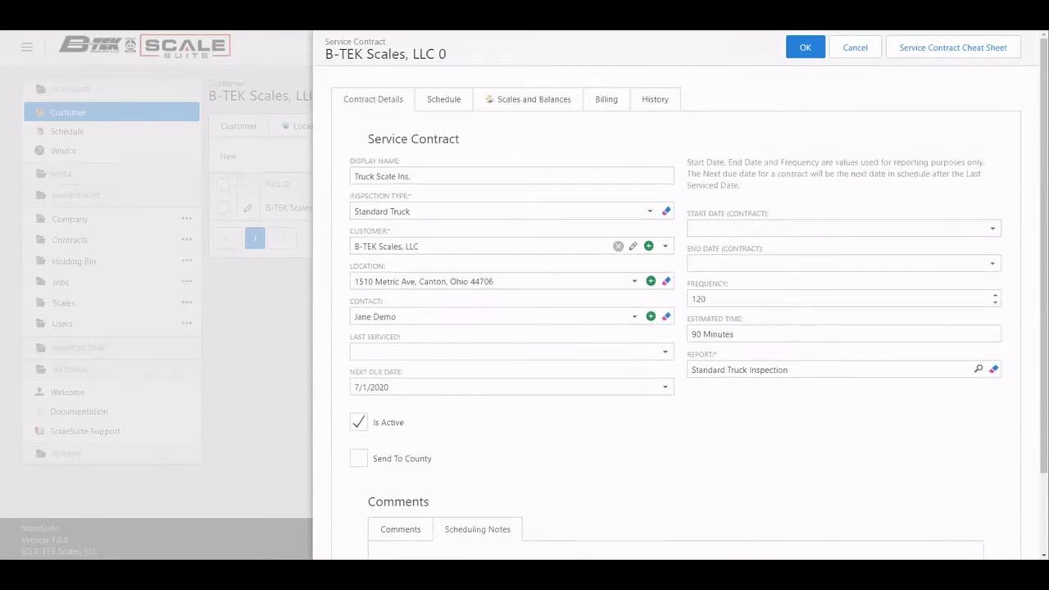
# Add an entry for July, day 1, to the contract's schedule.
pyautogui.click(445, 102)
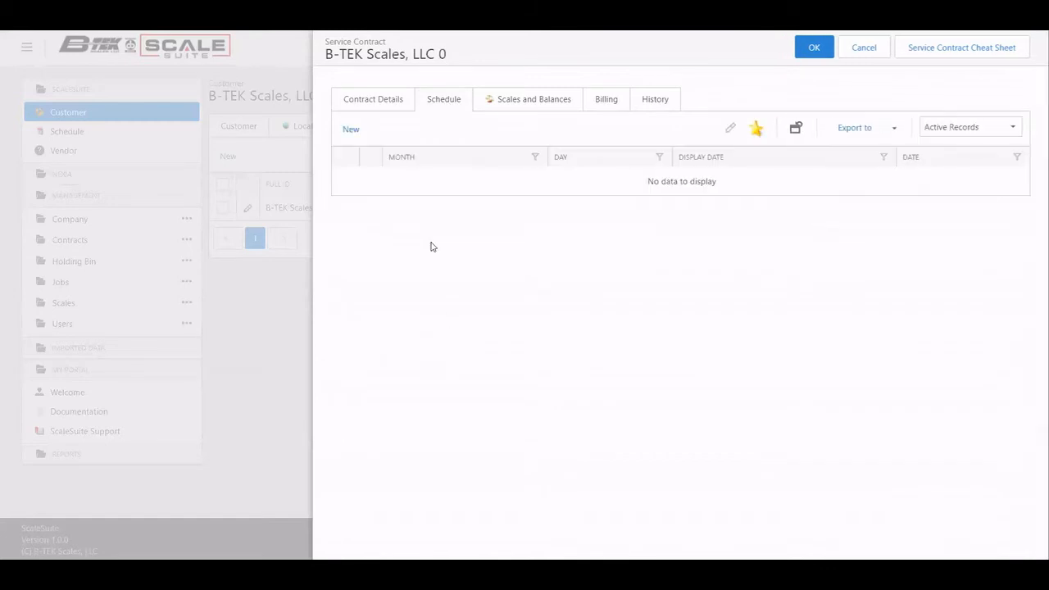
pyautogui.click(352, 131)
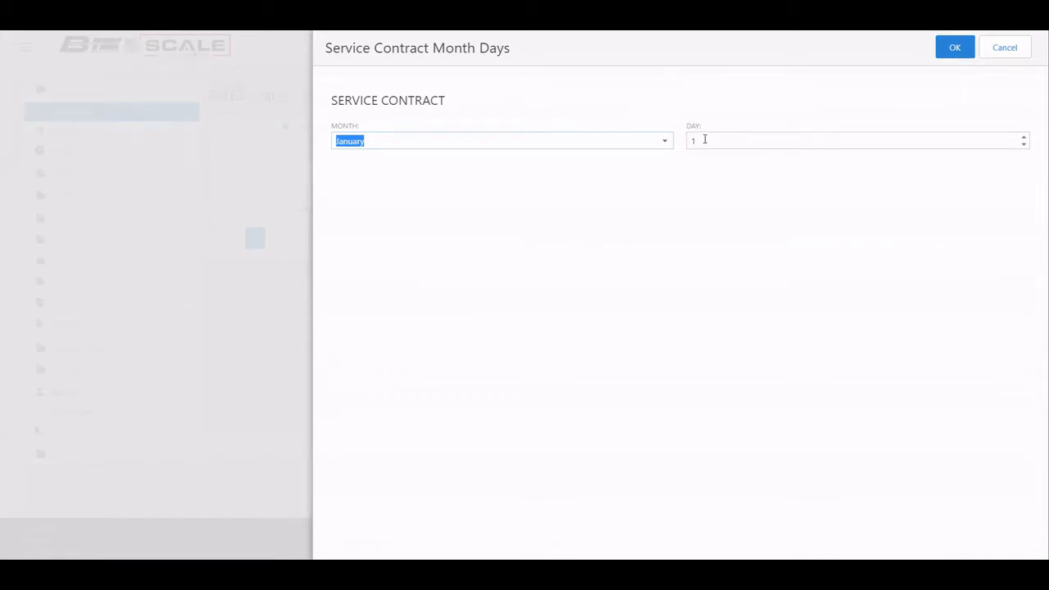
pyautogui.click(663, 142)
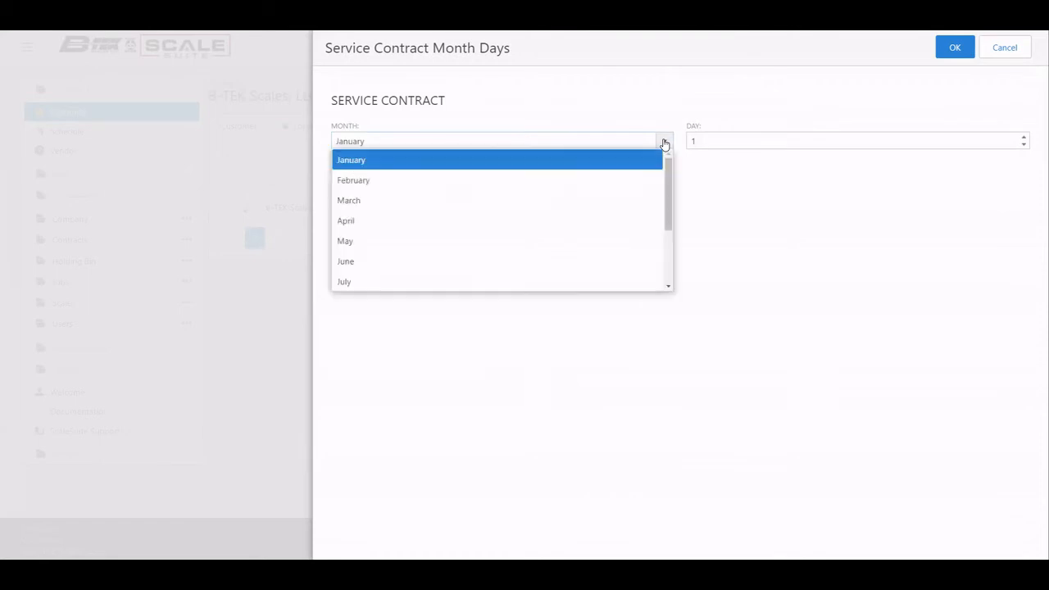
pyautogui.click(345, 282)
pyautogui.click(954, 47)
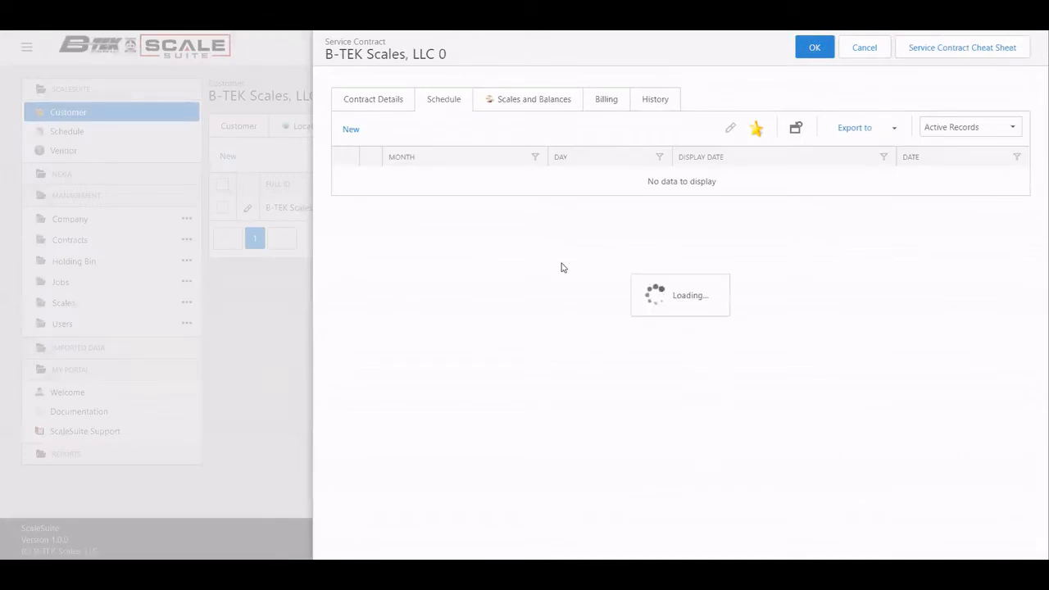
# Create a new scale item on the contract and choose the B-tek Pay To Weigh scale for it.
pyautogui.click(532, 105)
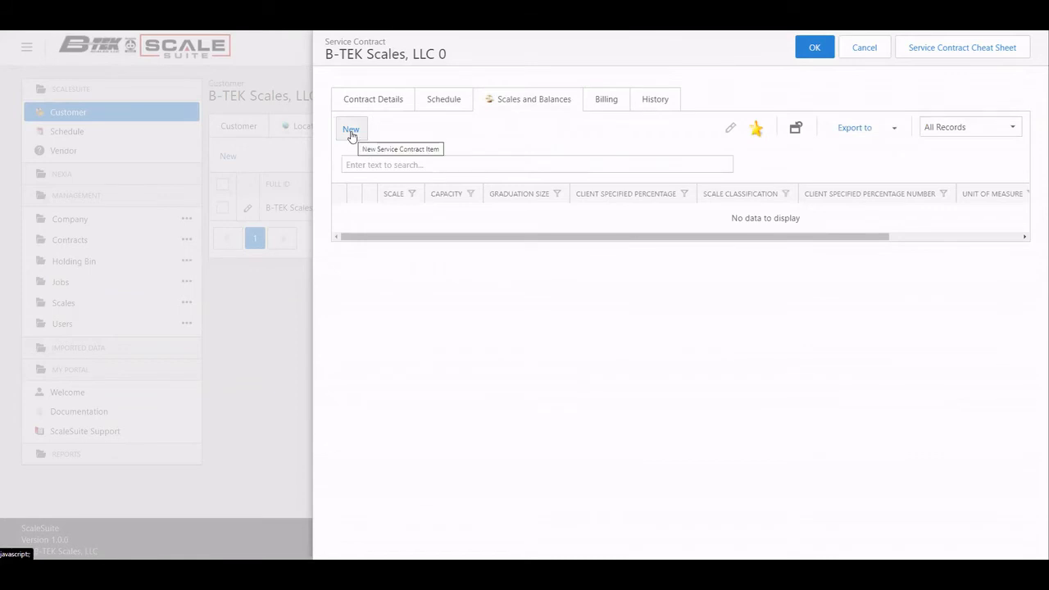
pyautogui.click(350, 132)
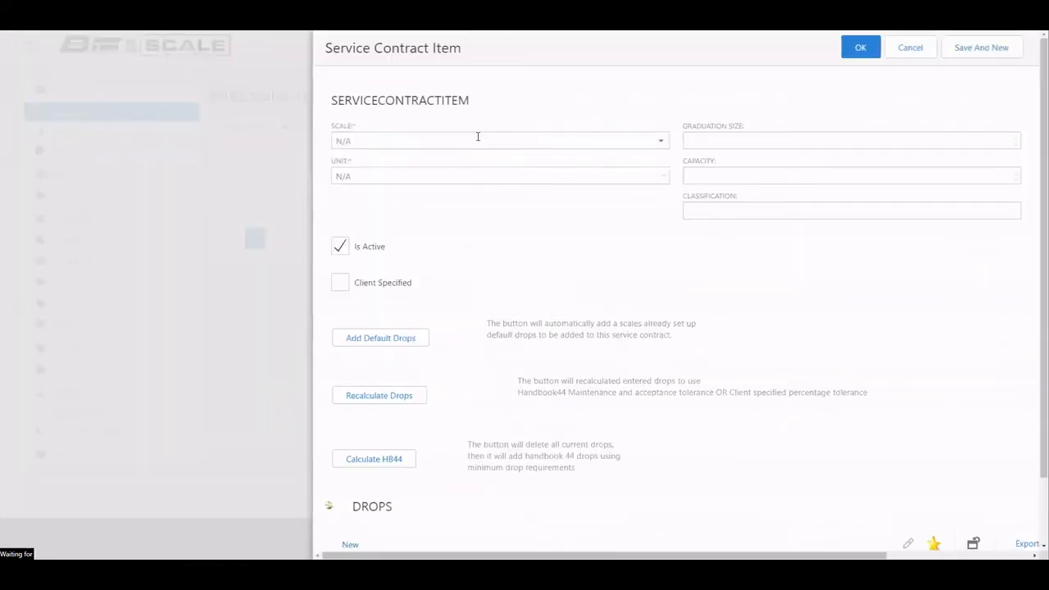
pyautogui.click(660, 141)
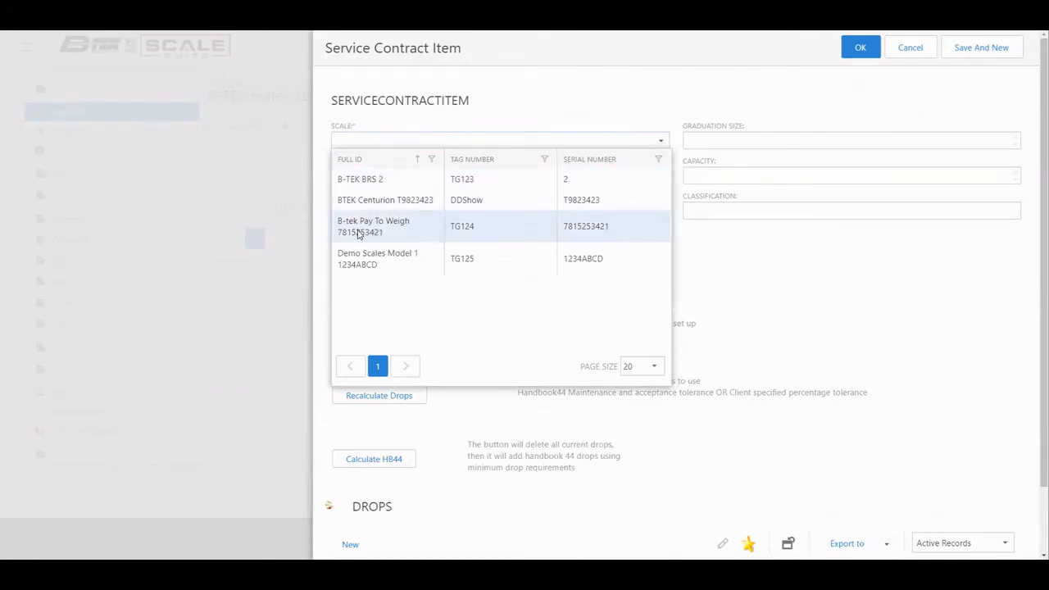
pyautogui.click(358, 234)
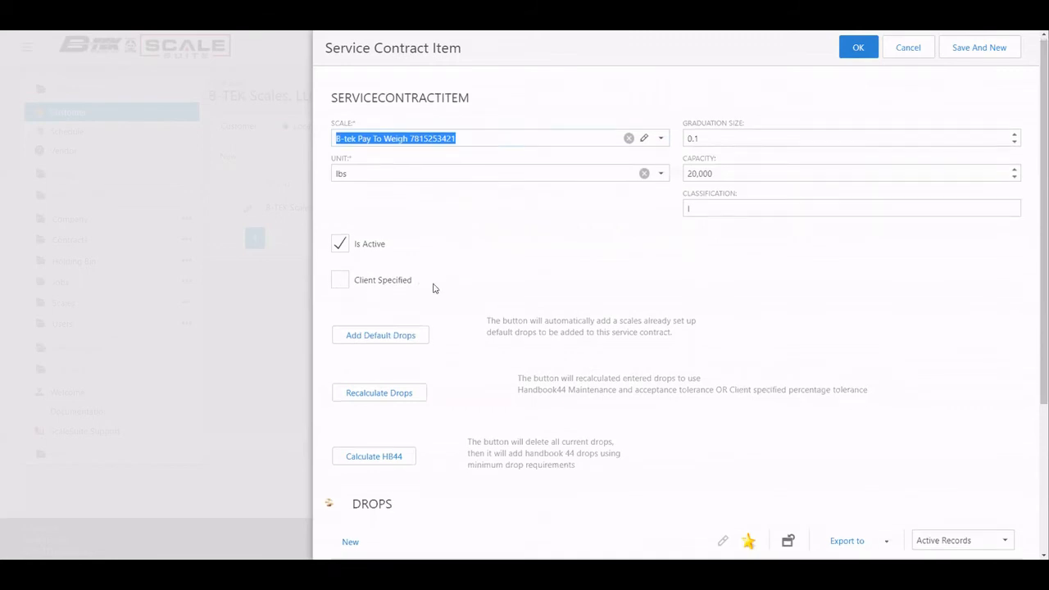
# Replace the scale's drops with calculated Handbook 44 (HB44) drops and save the contract item.
pyautogui.scroll(-3, 434, 289)
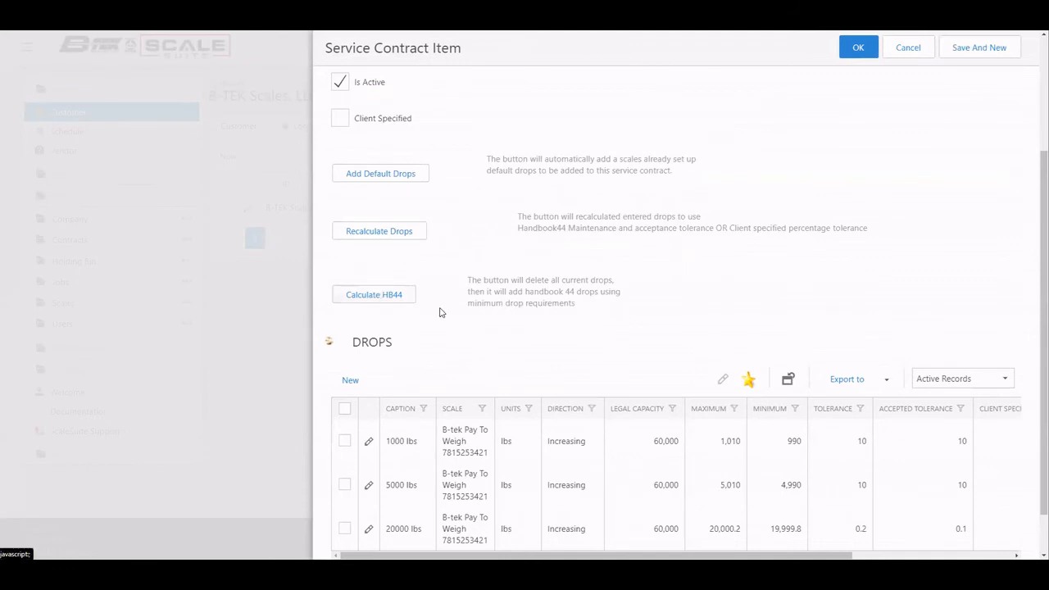
pyautogui.click(388, 297)
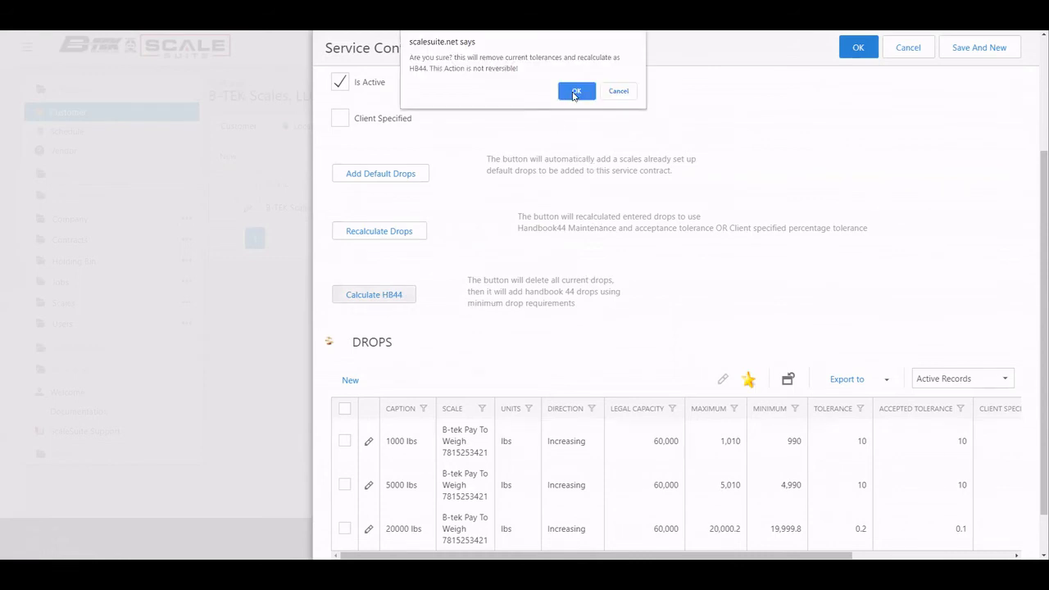
pyautogui.click(575, 92)
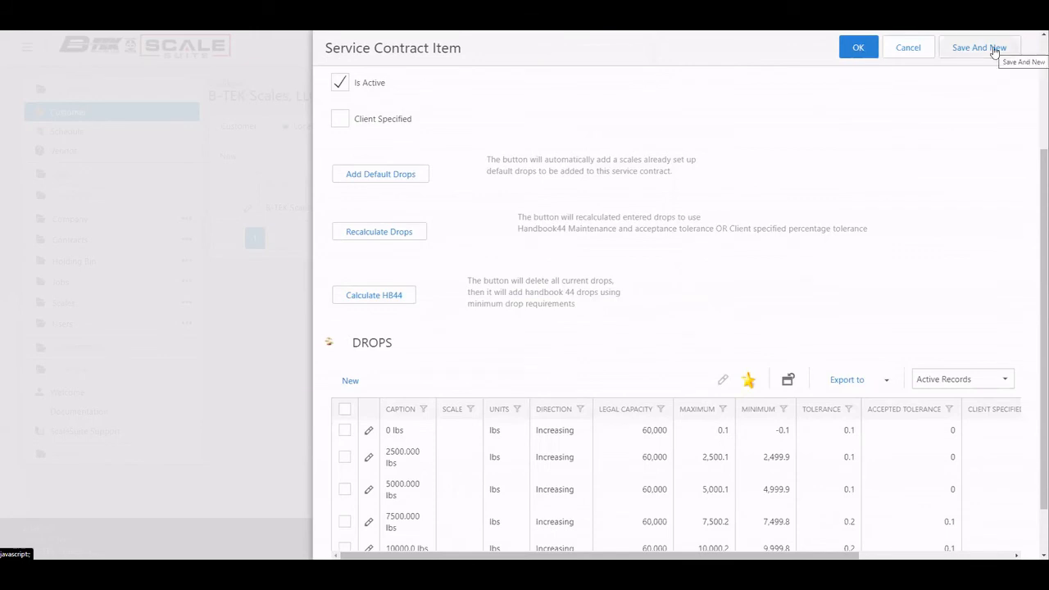
pyautogui.click(858, 47)
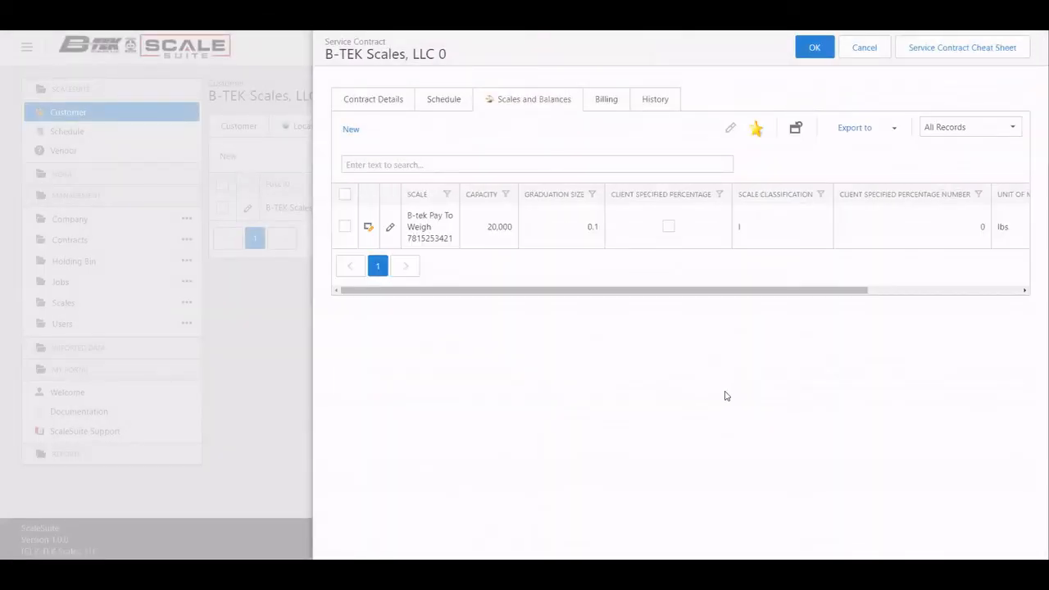
# Examine the contract's billing settings, including the Weight And Measurements Fee option and the contract type choices, and look at its history.
pyautogui.click(608, 105)
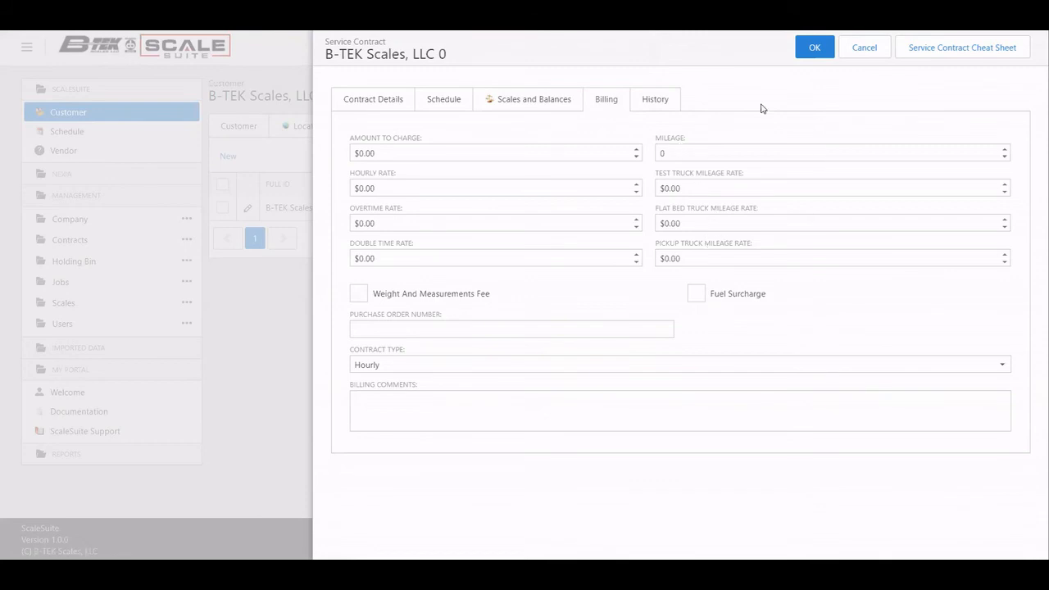
pyautogui.click(357, 294)
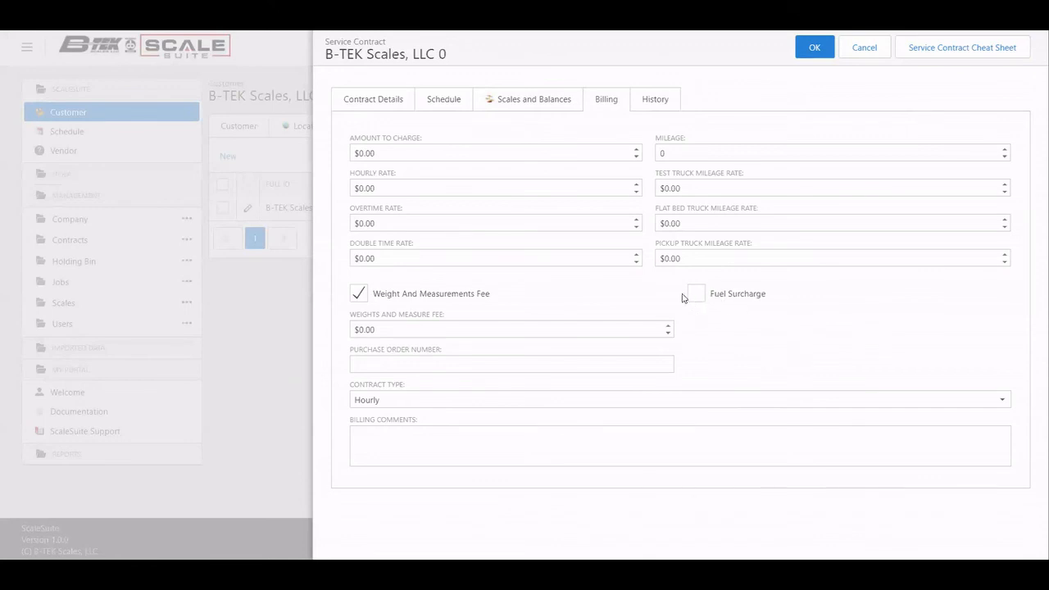
pyautogui.click(360, 292)
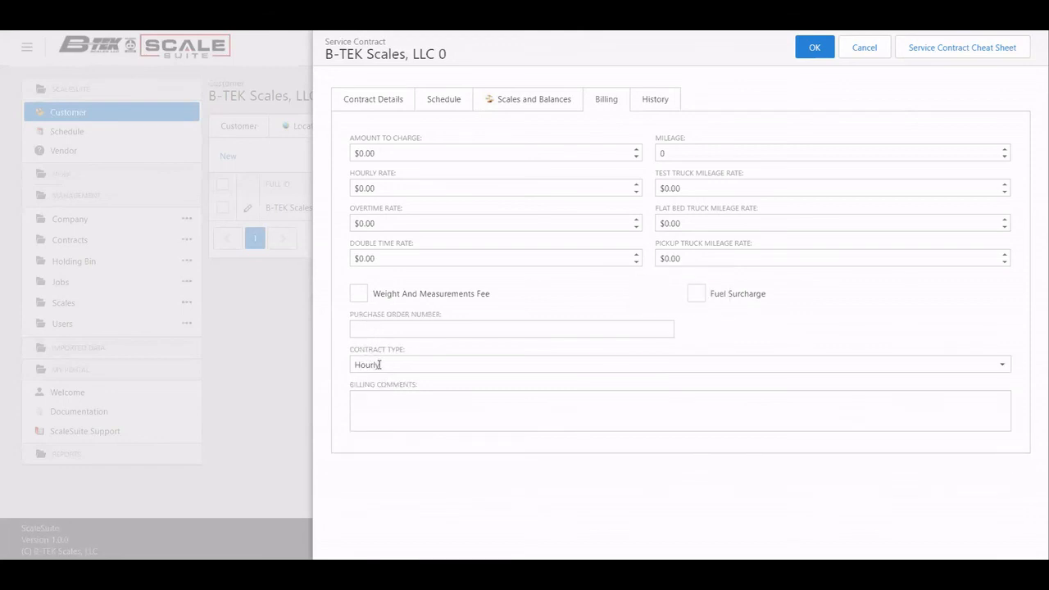
pyautogui.click(369, 363)
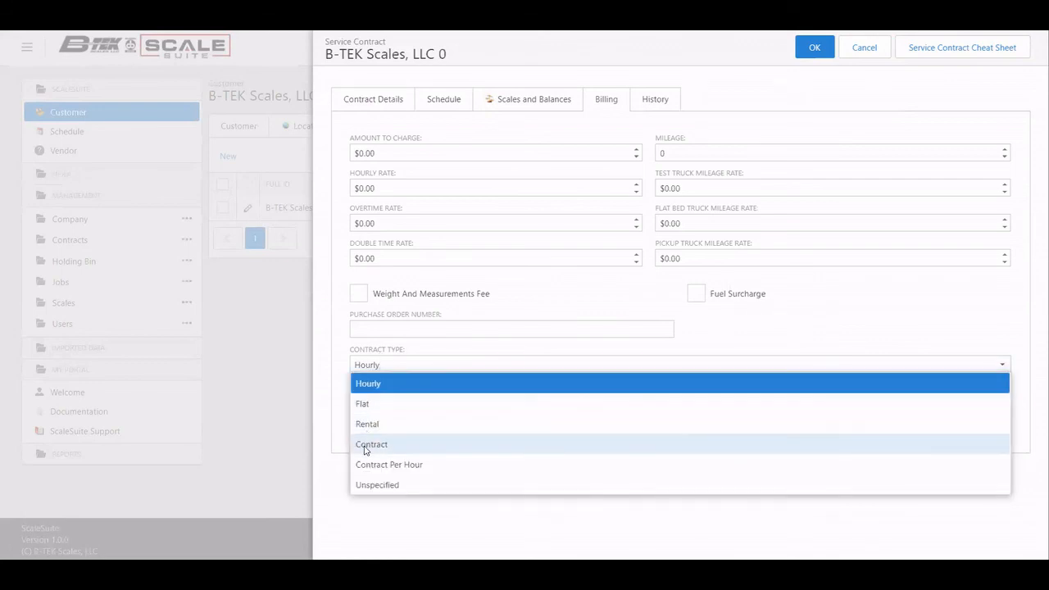
pyautogui.click(386, 361)
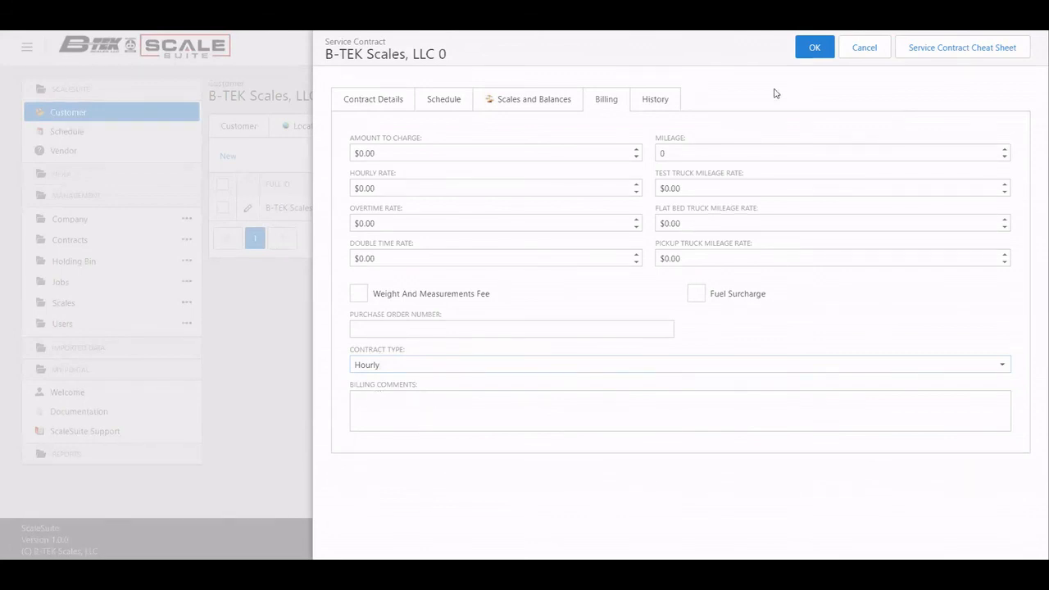
pyautogui.click(655, 102)
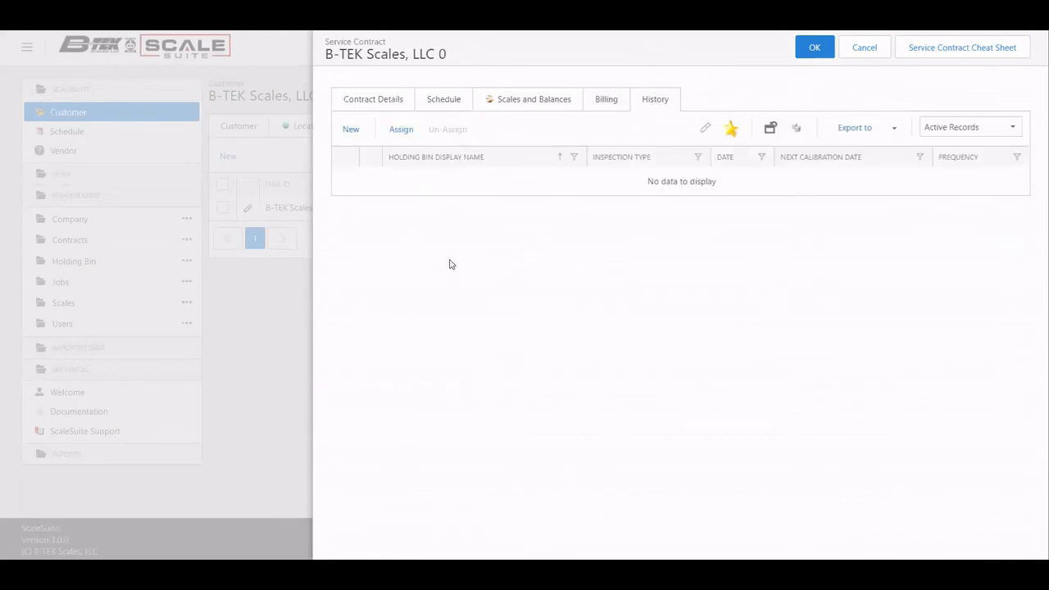
# Accept the new service contract and save the B-TEK Scales, LLC customer record, proceeding past the unsaved changes prompt.
pyautogui.click(824, 53)
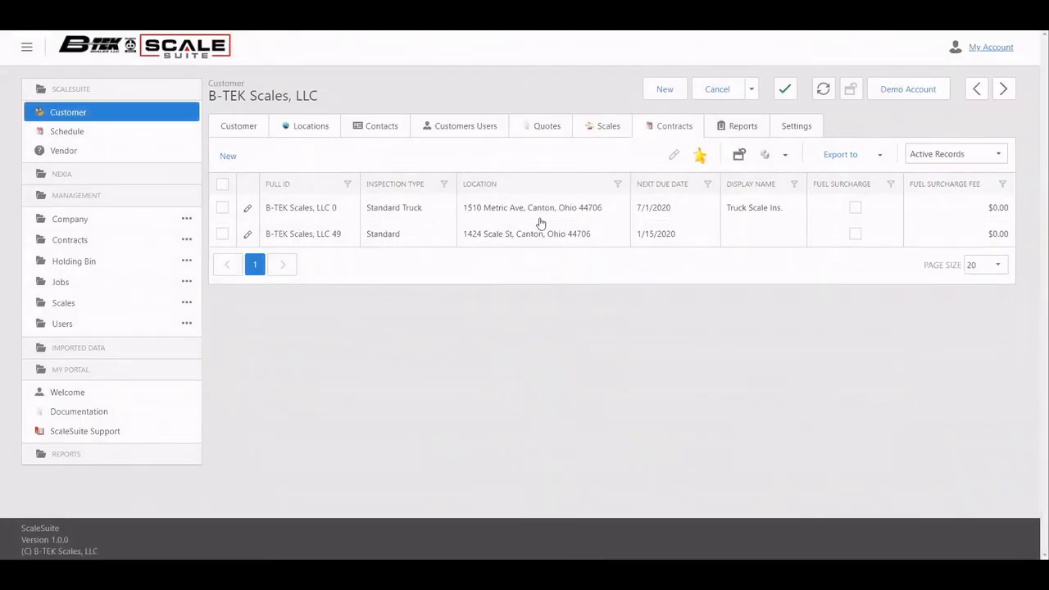
pyautogui.click(752, 92)
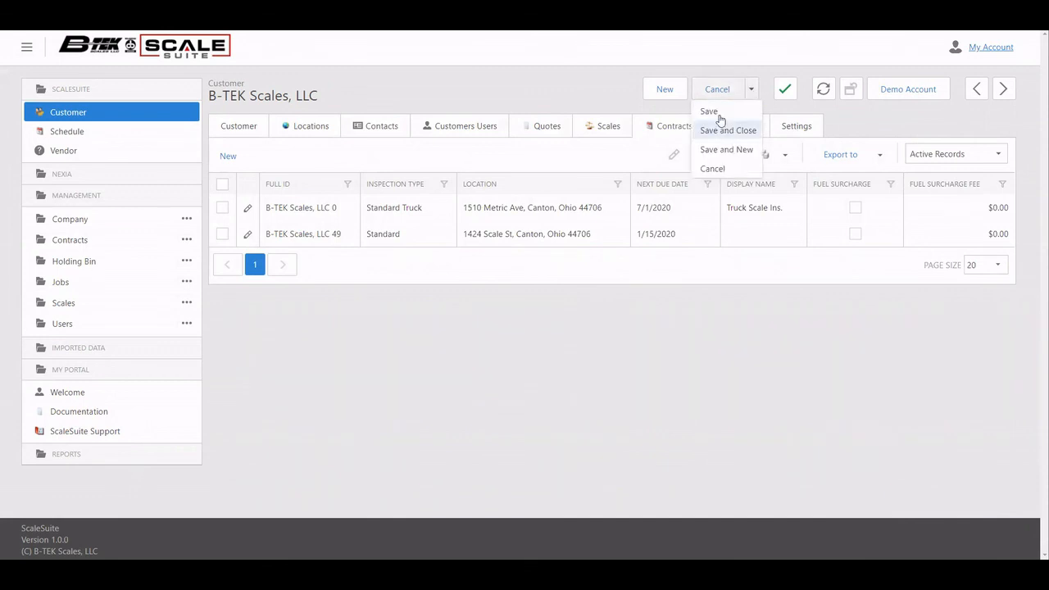
pyautogui.click(711, 114)
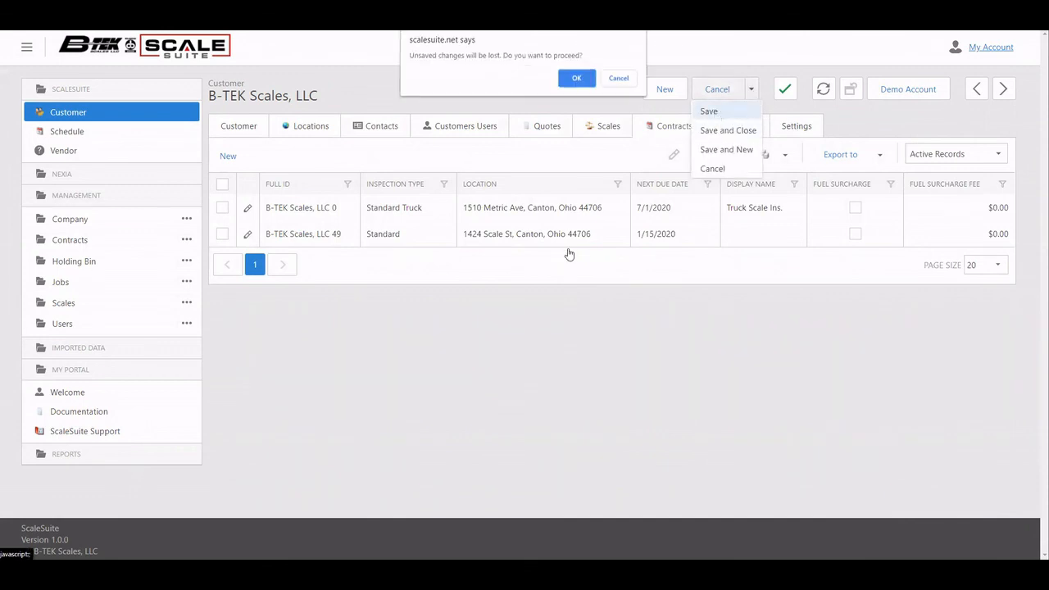
pyautogui.click(576, 80)
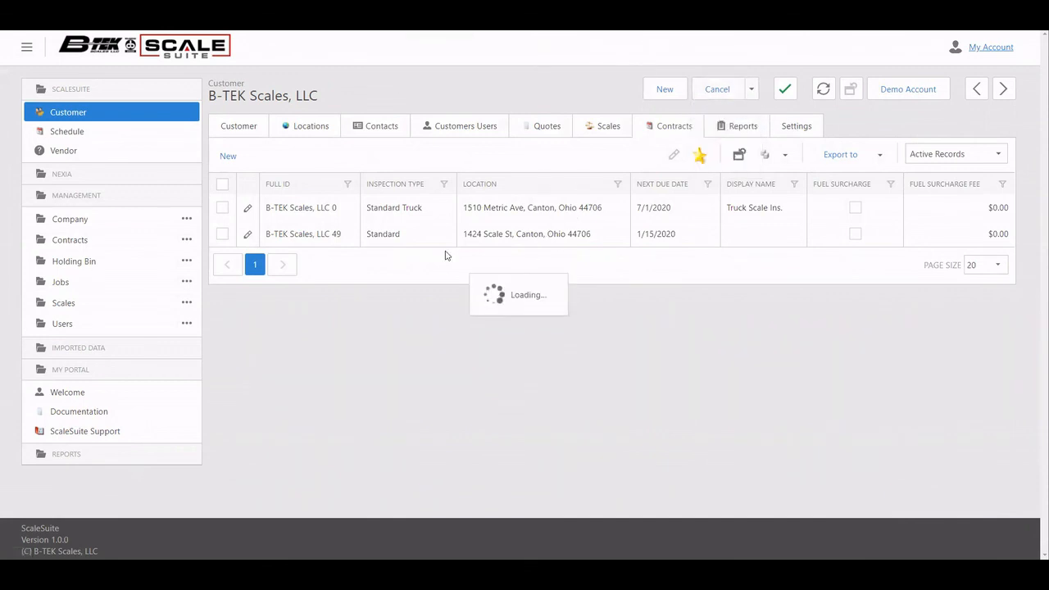